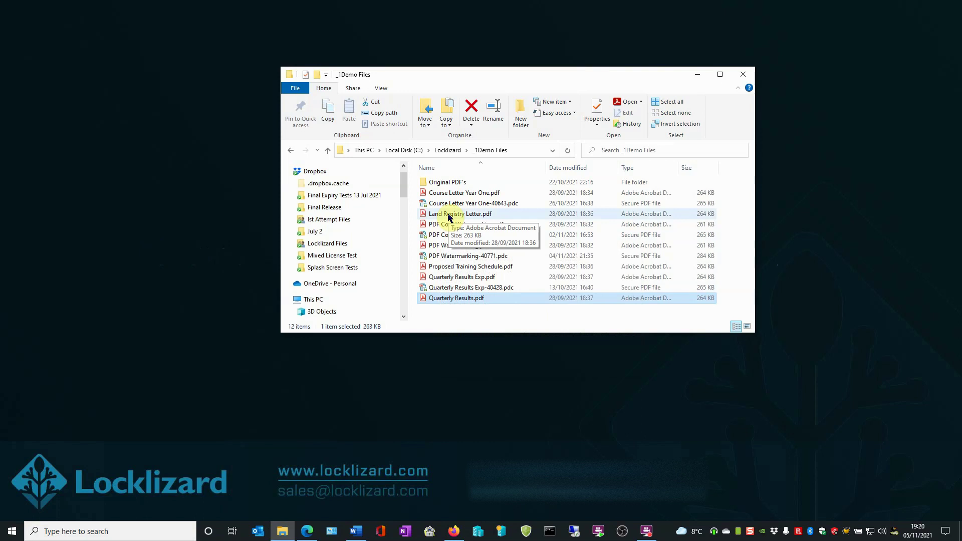
- Start making a secure PDF from Land Registry Letter.pdf and enable a text watermark for viewing
{"action": "left_click", "coordinate": [449, 217]}
{"action": "right_click", "coordinate": [448, 217]}
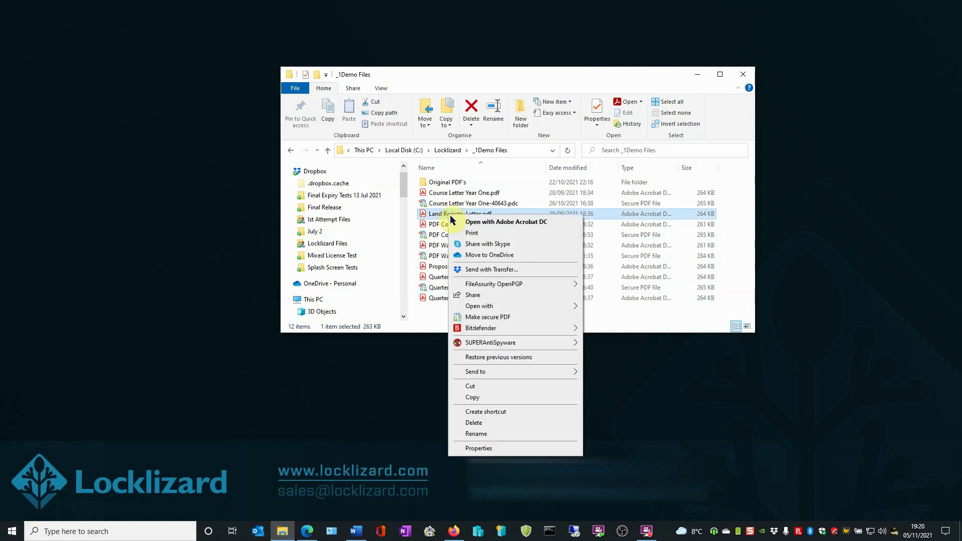
{"action": "left_click", "coordinate": [494, 321]}
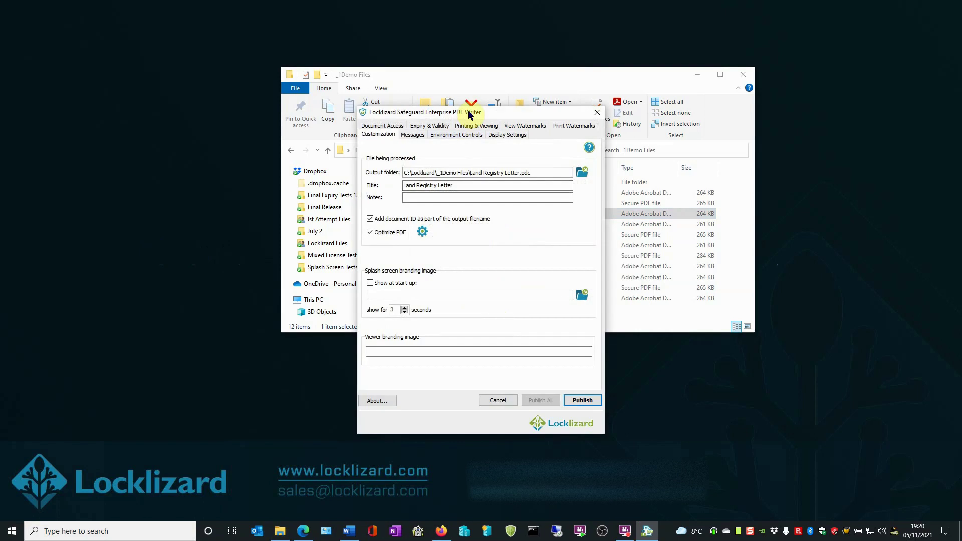
{"action": "left_click", "coordinate": [524, 127]}
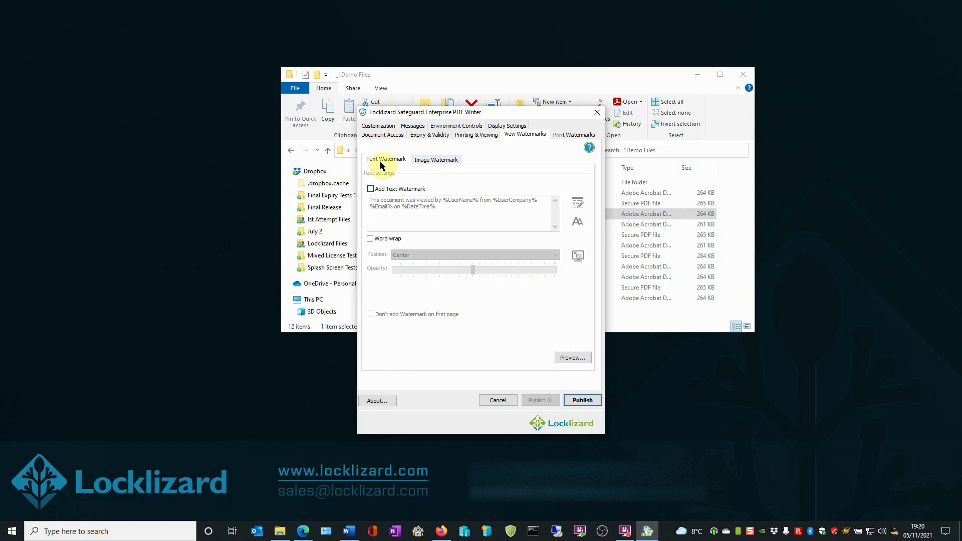
{"action": "left_click", "coordinate": [372, 189]}
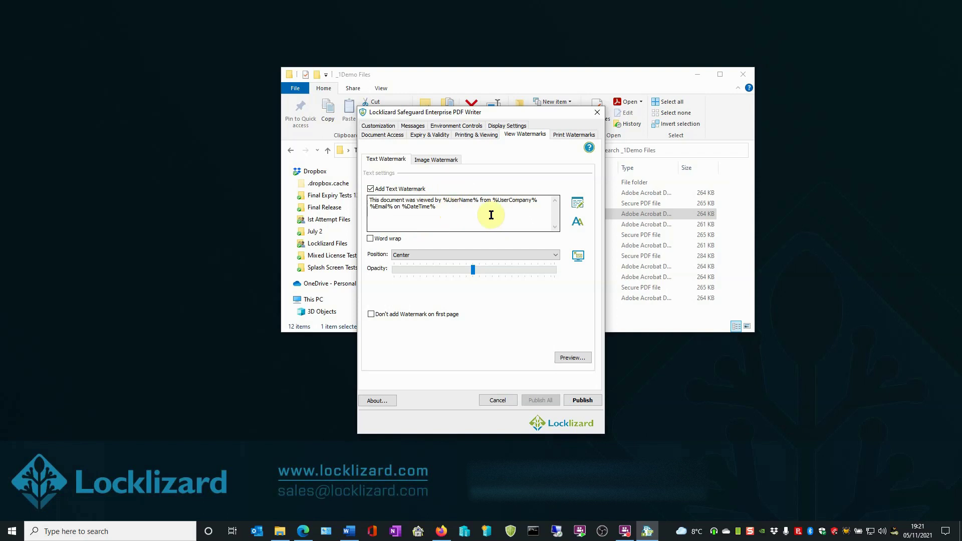
- Review the variables that can be inserted in the watermark text and its font settings, keeping the current font
{"action": "left_click", "coordinate": [576, 206]}
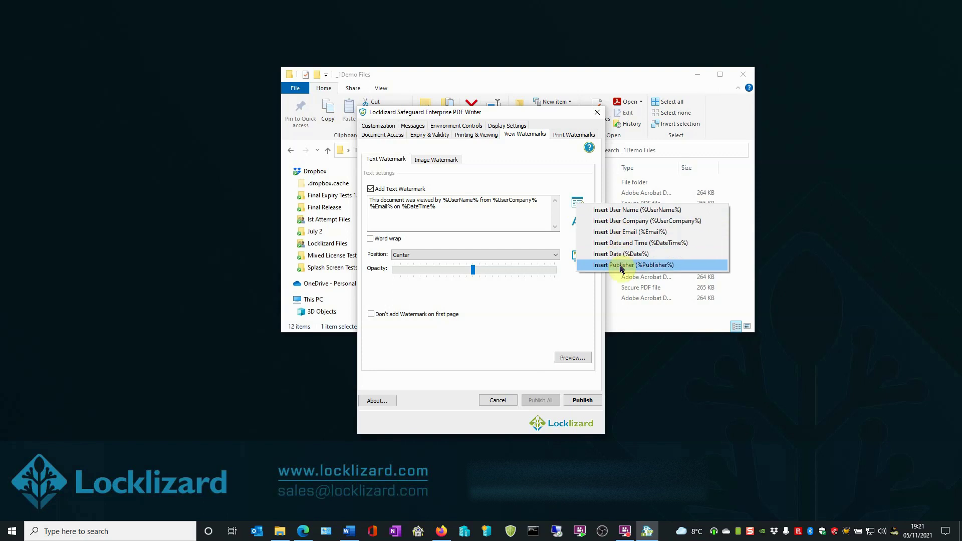
{"action": "left_click", "coordinate": [408, 219]}
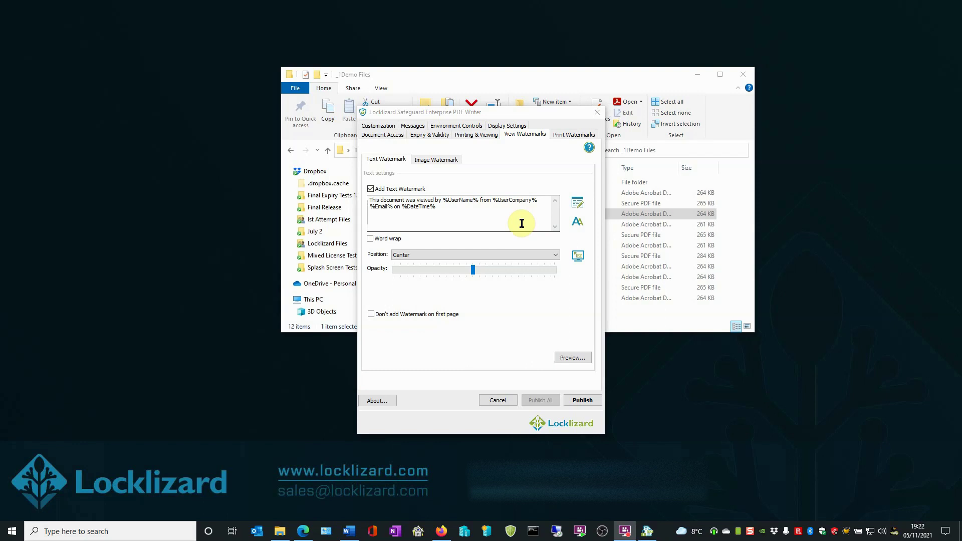
{"action": "left_click", "coordinate": [578, 223]}
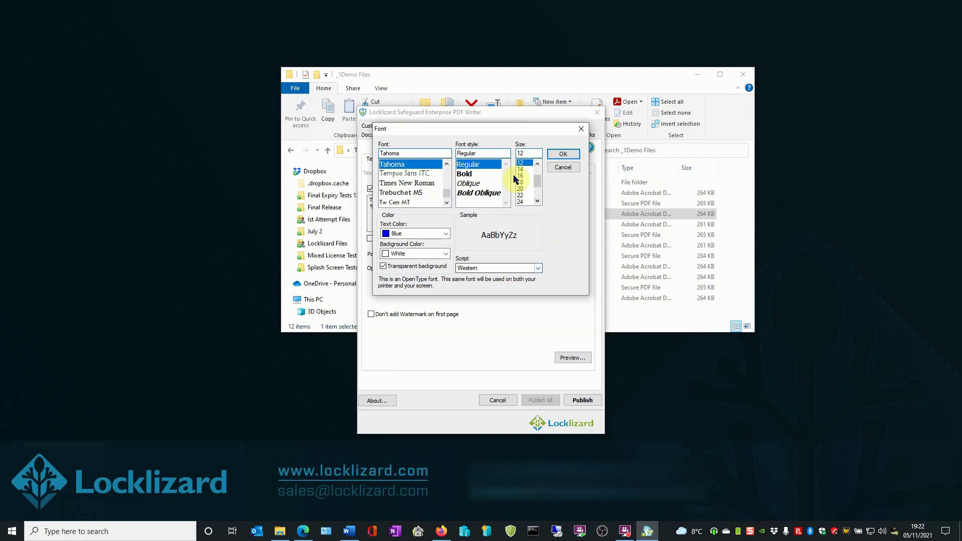
{"action": "left_click", "coordinate": [562, 154]}
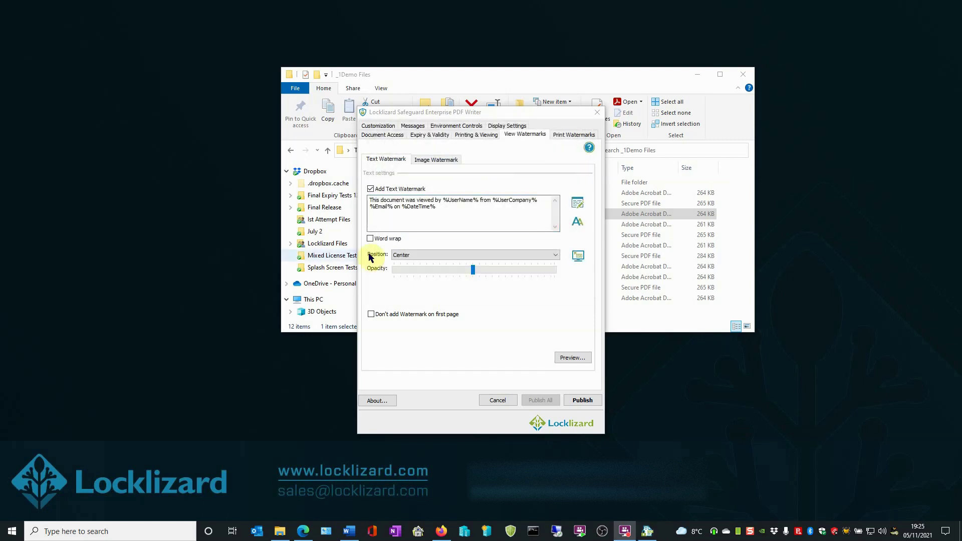
- Position the text watermark at Top Left and Bottom Left and lower its opacity slightly
{"action": "left_click", "coordinate": [405, 258]}
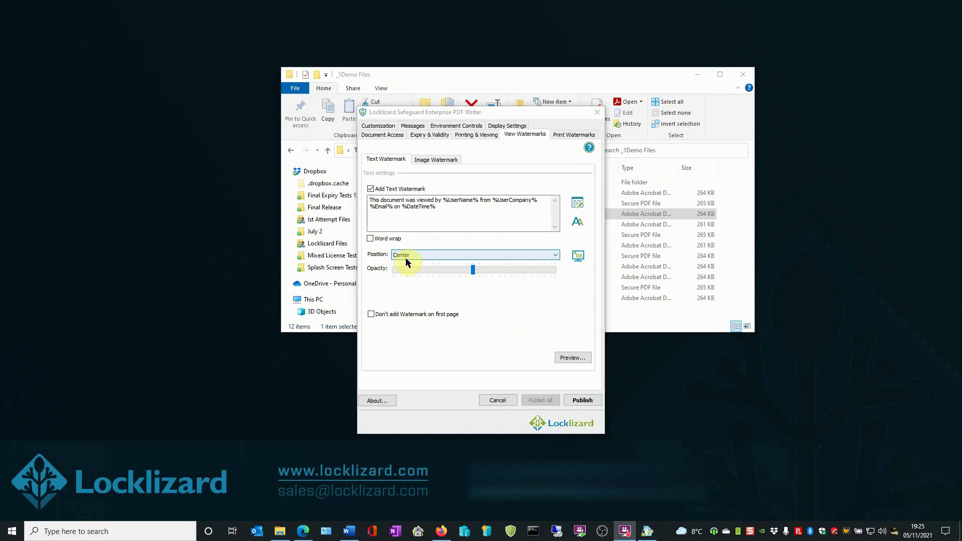
{"action": "left_click", "coordinate": [558, 255]}
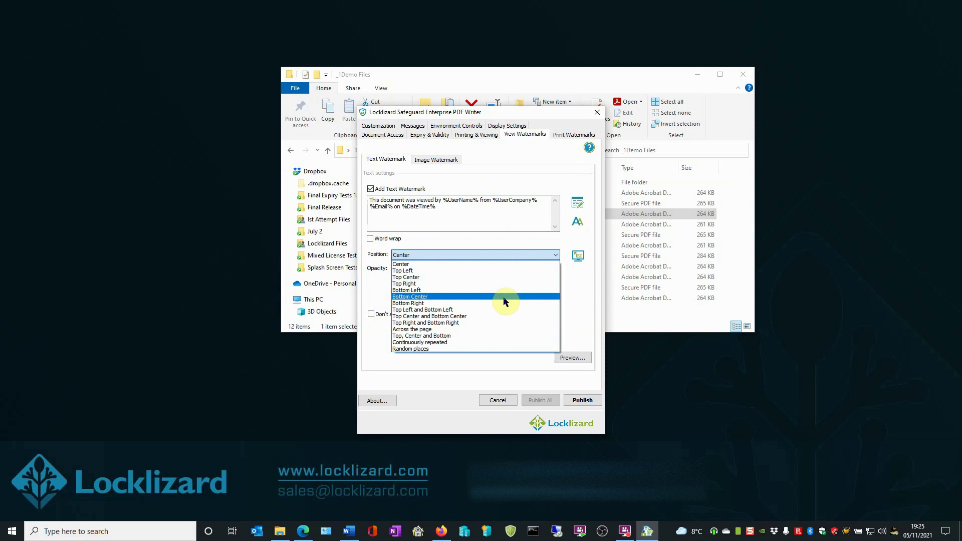
{"action": "left_click", "coordinate": [504, 311]}
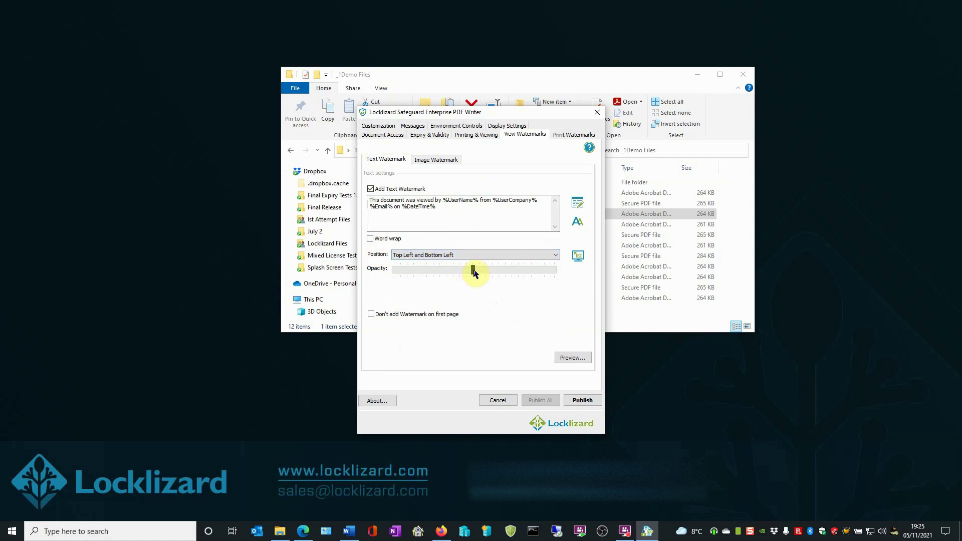
{"action": "left_click_drag", "start_coordinate": [472, 270], "coordinate": [425, 279]}
{"action": "left_click_drag", "start_coordinate": [468, 282], "coordinate": [468, 280]}
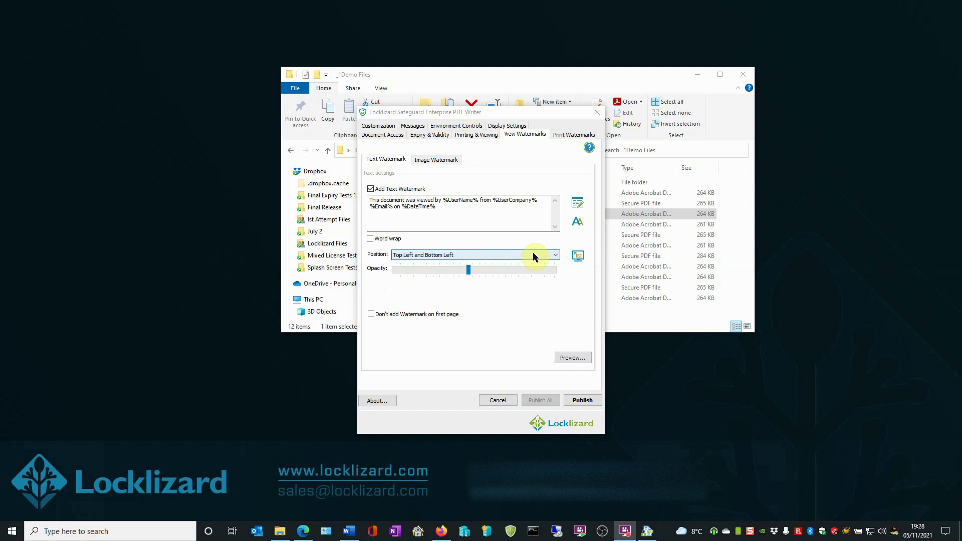
- Open the watermark position editor and inspect the watermark placement on pages 1 and 2
{"action": "left_click", "coordinate": [578, 257]}
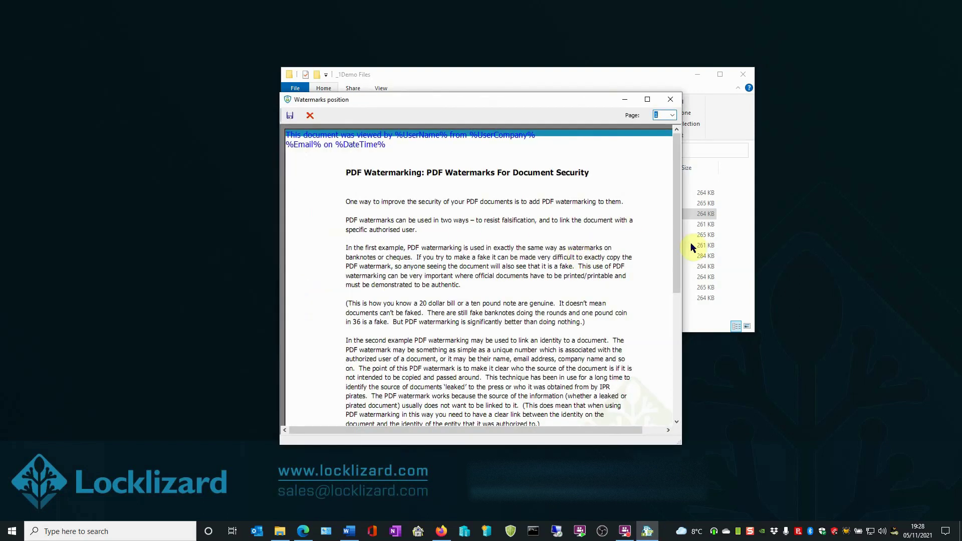
{"action": "left_click_drag", "start_coordinate": [673, 226], "coordinate": [686, 378]}
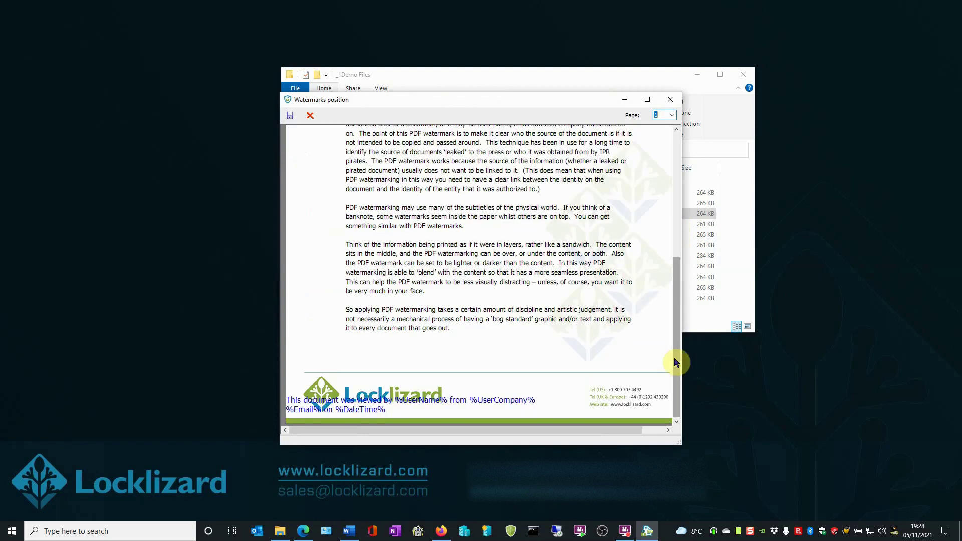
{"action": "left_click", "coordinate": [672, 116]}
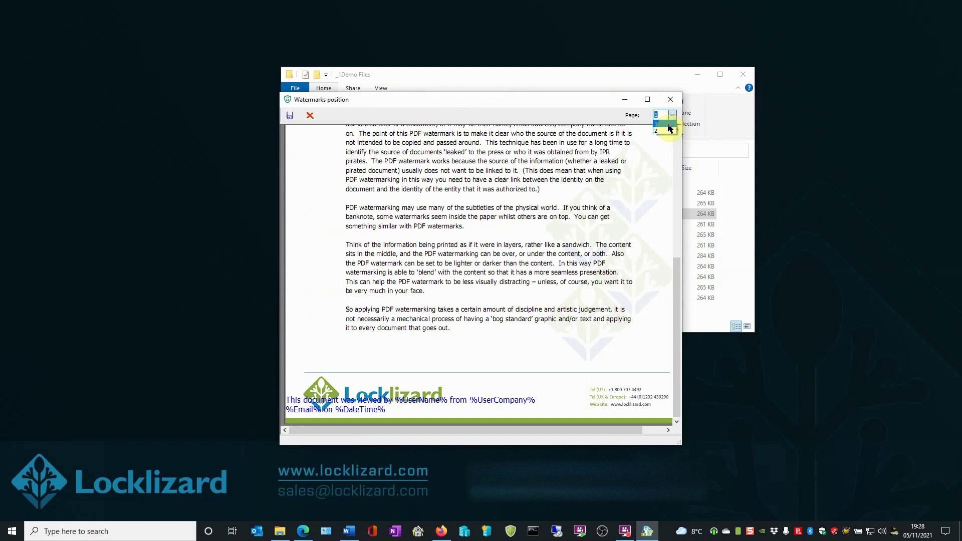
{"action": "left_click", "coordinate": [664, 131]}
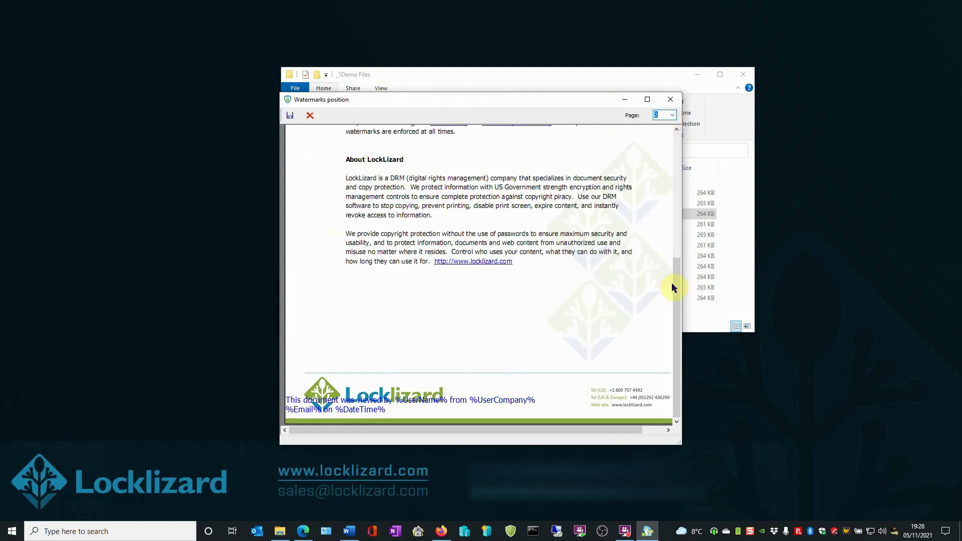
{"action": "left_click_drag", "start_coordinate": [672, 302], "coordinate": [654, 157]}
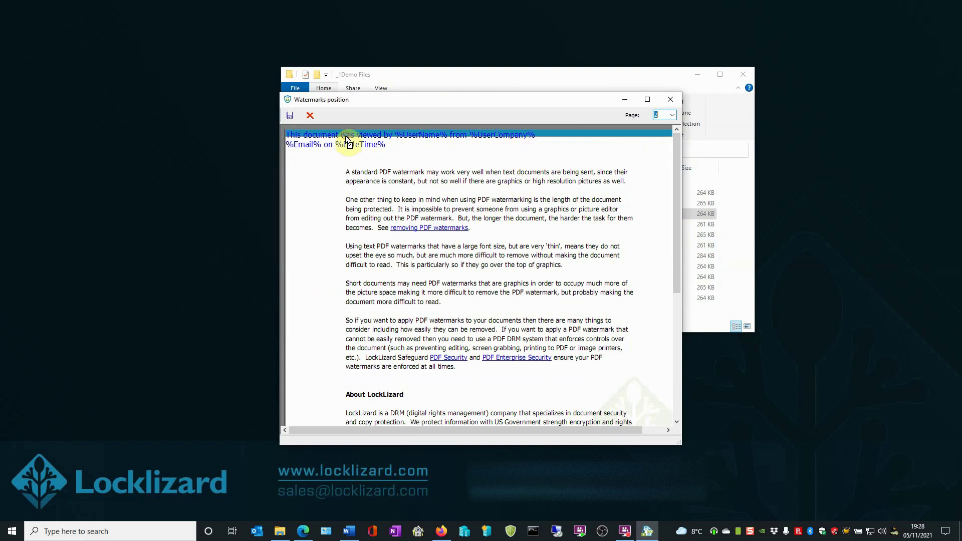
- Move the upper watermark just below the blue header band and the lower one above the footer logo, and save the positions
{"action": "left_click_drag", "start_coordinate": [345, 140], "coordinate": [345, 149]}
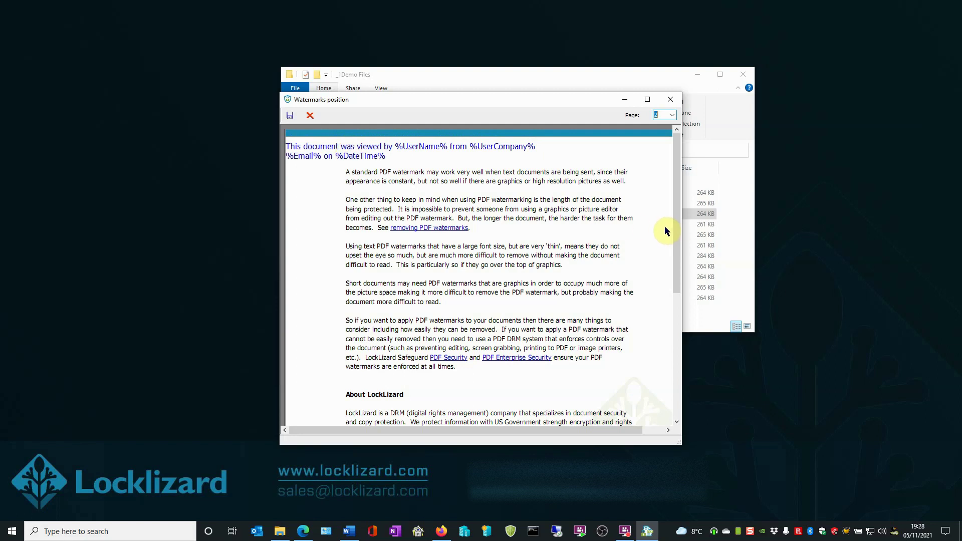
{"action": "left_click_drag", "start_coordinate": [678, 224], "coordinate": [672, 347]}
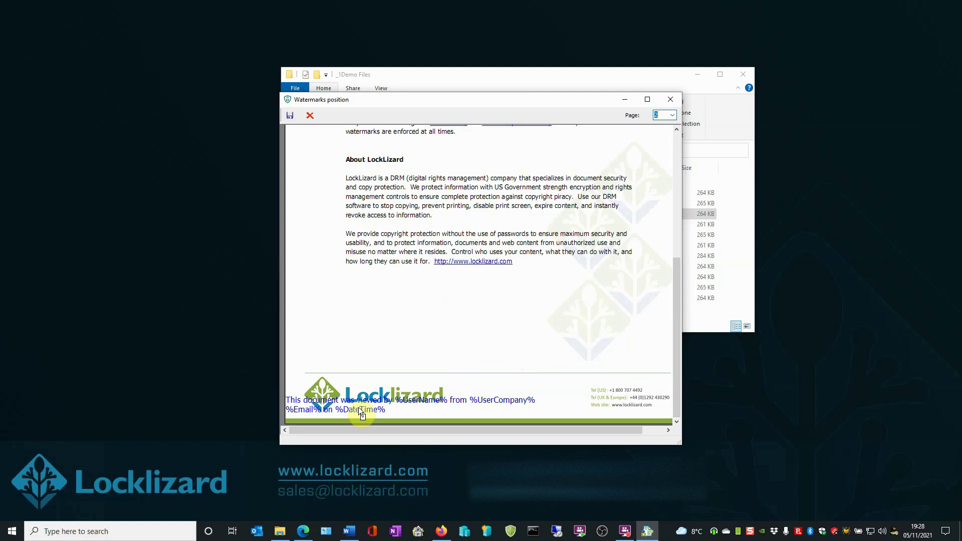
{"action": "left_click_drag", "start_coordinate": [359, 404], "coordinate": [364, 361]}
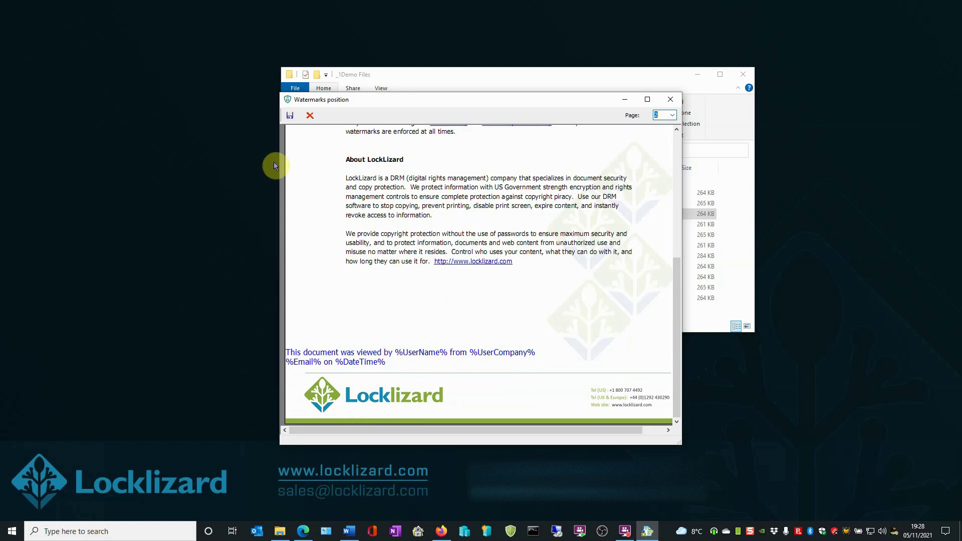
{"action": "left_click", "coordinate": [291, 118]}
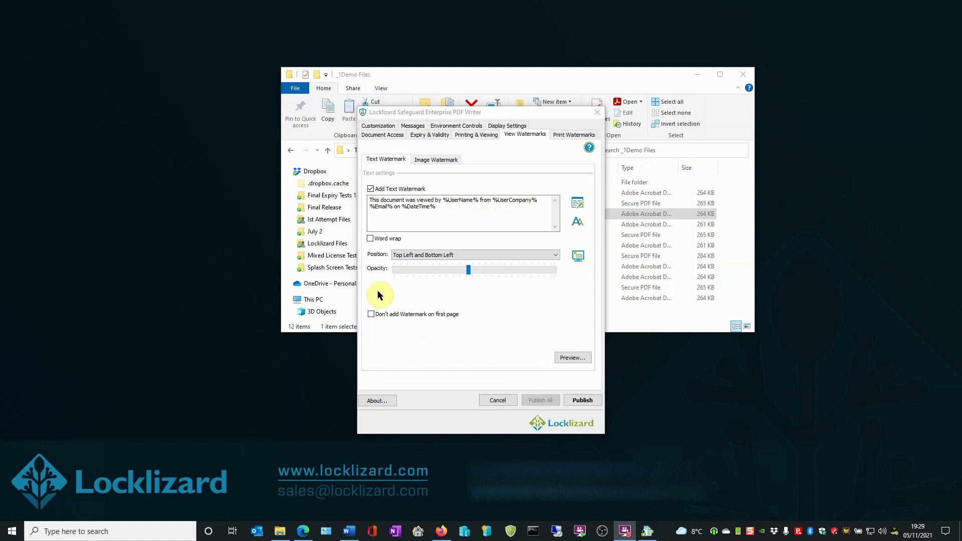
- Leave the watermark enabled on the first page and preview its upper and lower placement on page 1
{"action": "left_click", "coordinate": [371, 316]}
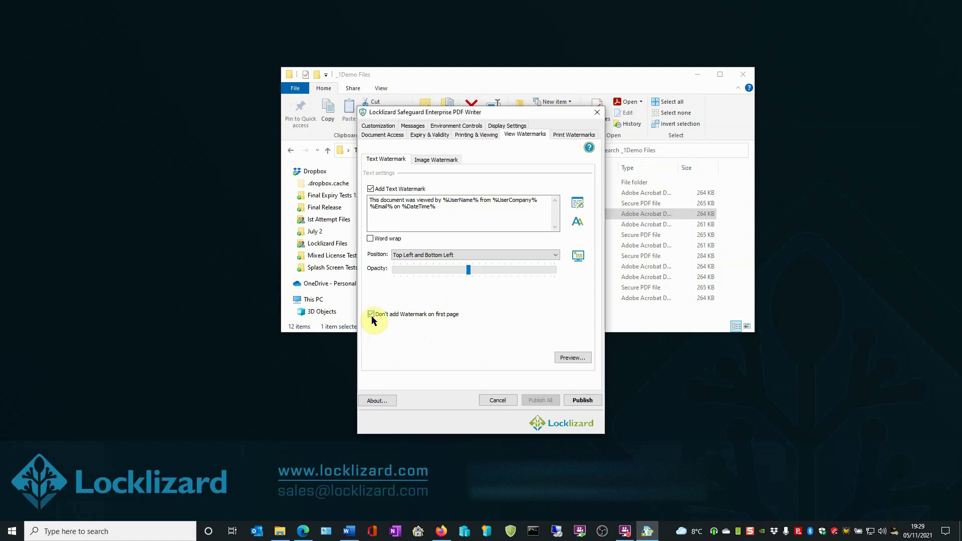
{"action": "left_click", "coordinate": [371, 315]}
{"action": "left_click", "coordinate": [569, 358]}
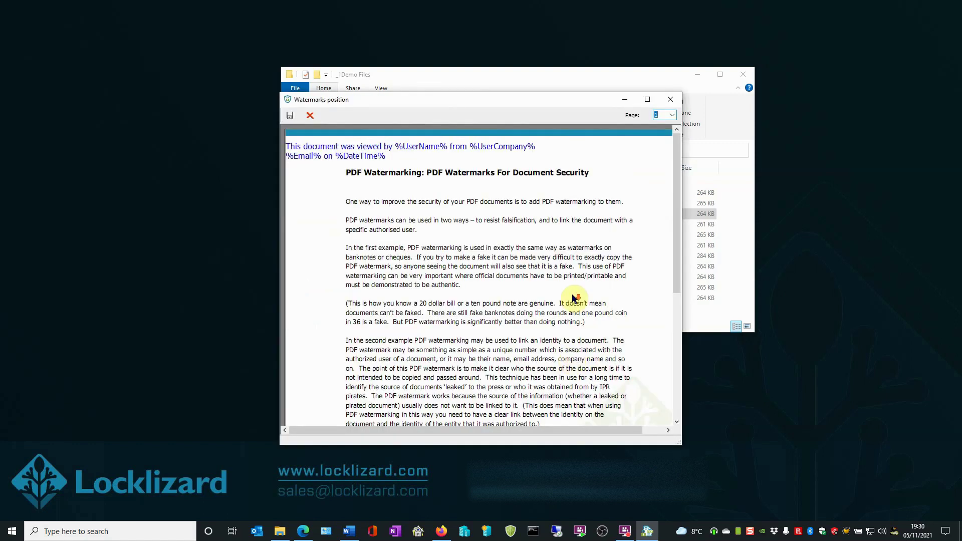
{"action": "left_click_drag", "start_coordinate": [676, 234], "coordinate": [692, 371]}
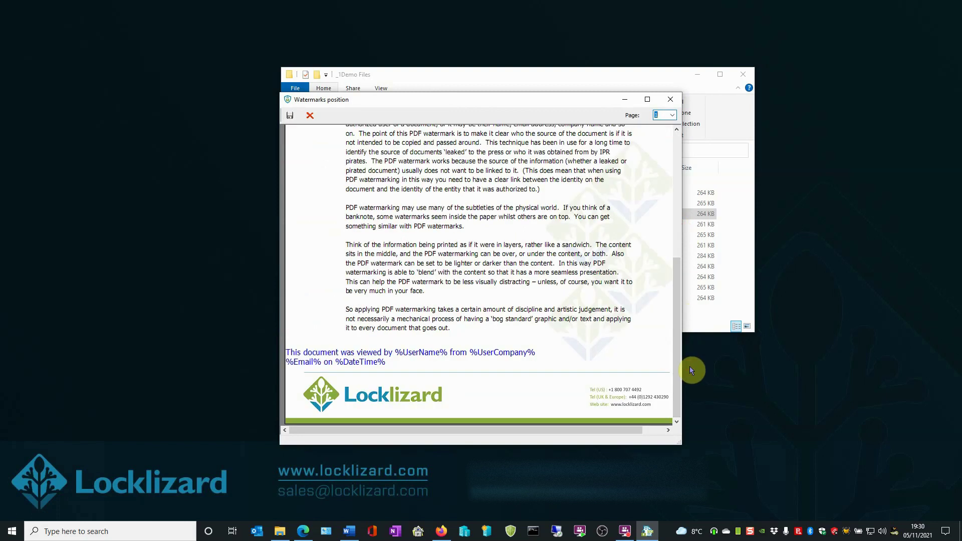
{"action": "left_click", "coordinate": [380, 358]}
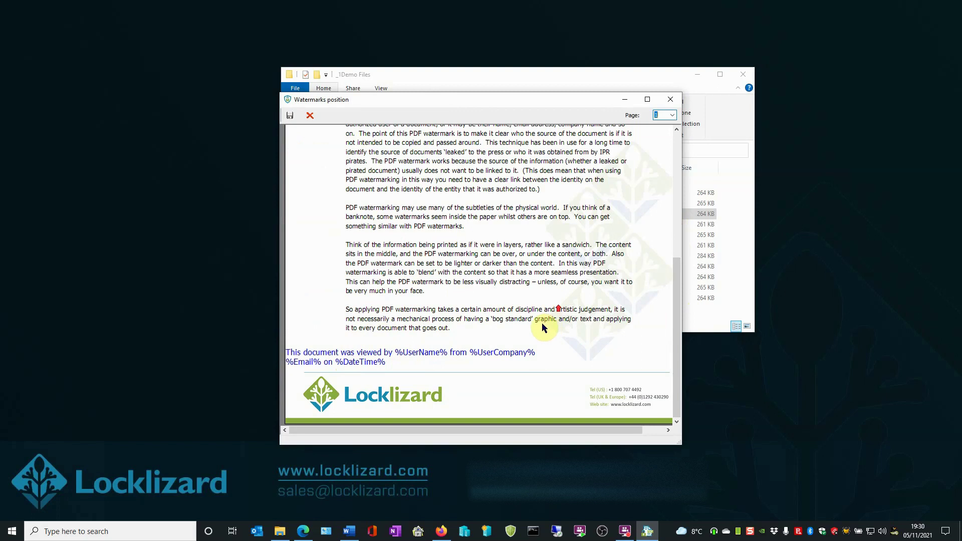
{"action": "left_click_drag", "start_coordinate": [674, 295], "coordinate": [672, 179]}
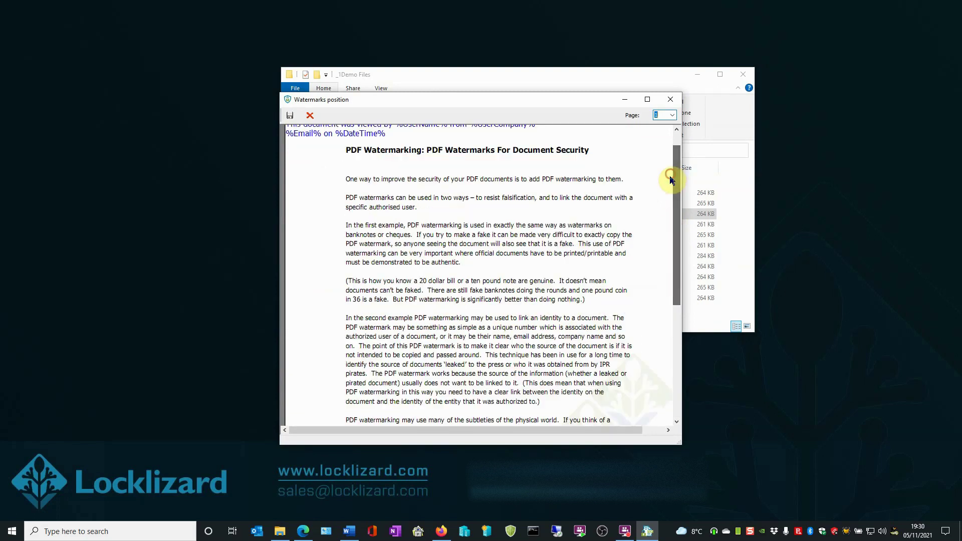
{"action": "left_click", "coordinate": [671, 101]}
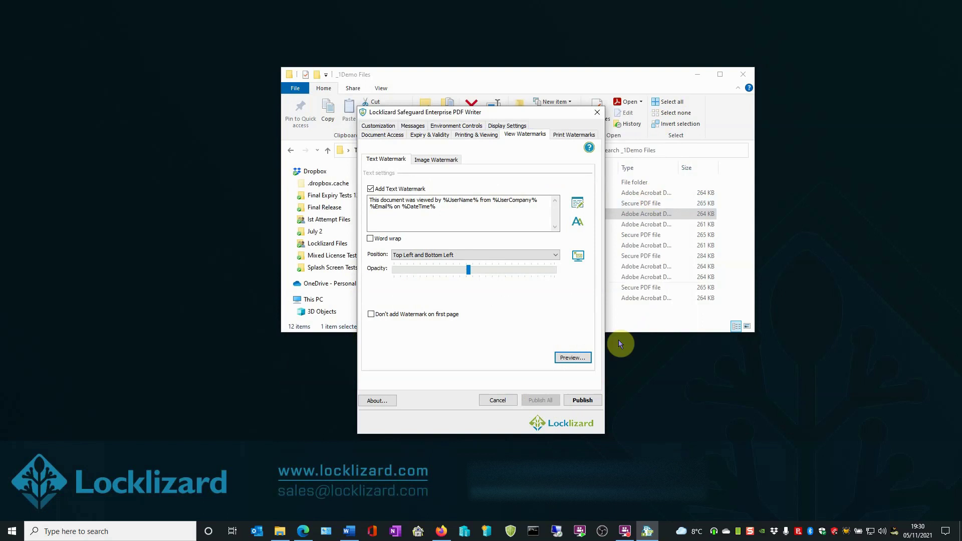
- Publish the protected document and open the resulting Land Registry Letter-40775.pdc
{"action": "left_click", "coordinate": [581, 401]}
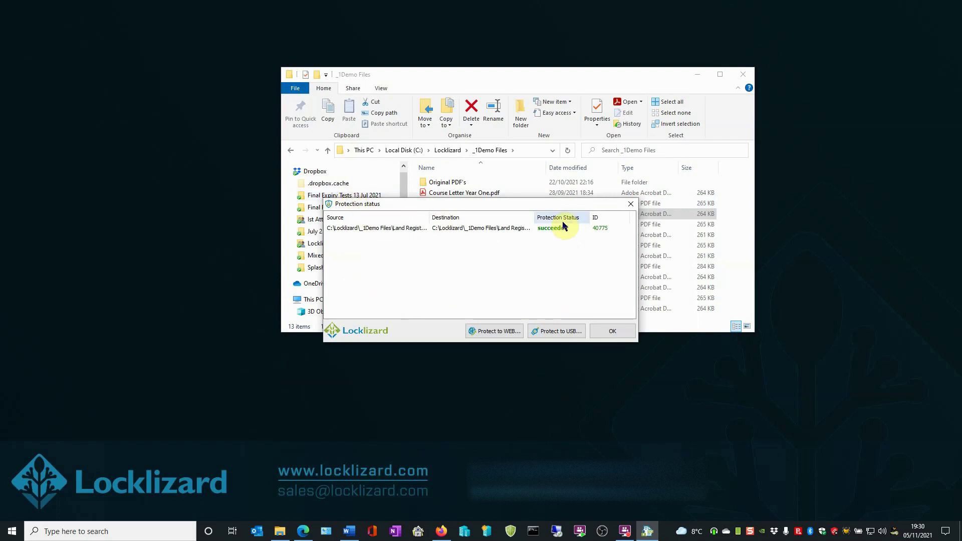
{"action": "left_click", "coordinate": [612, 332]}
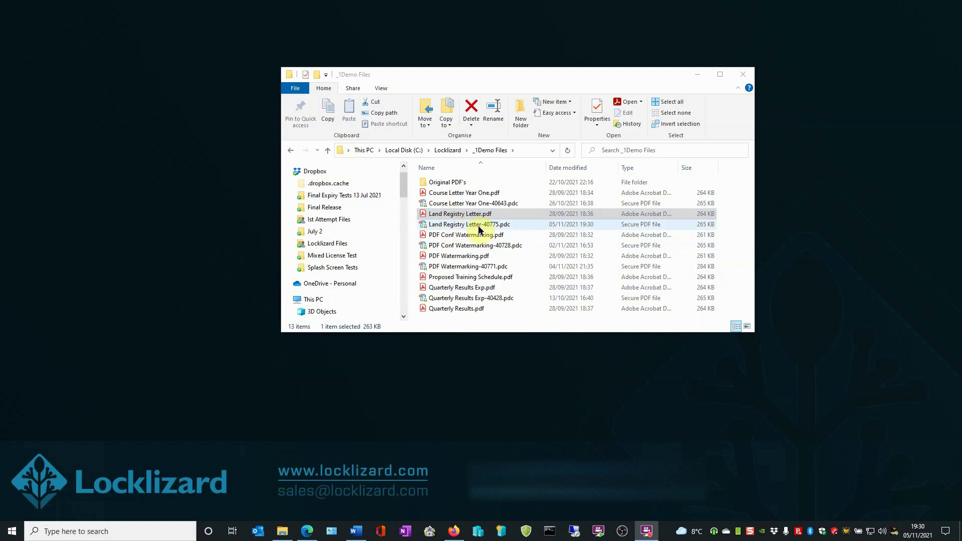
{"action": "left_click", "coordinate": [496, 227]}
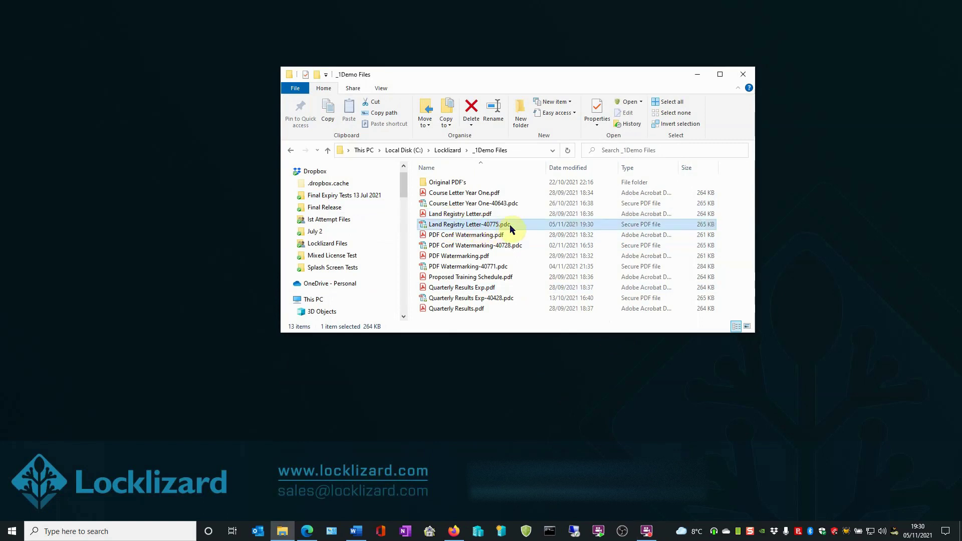
{"action": "mouse_move", "coordinate": [512, 228]}
{"action": "double_click", "coordinate": [457, 227]}
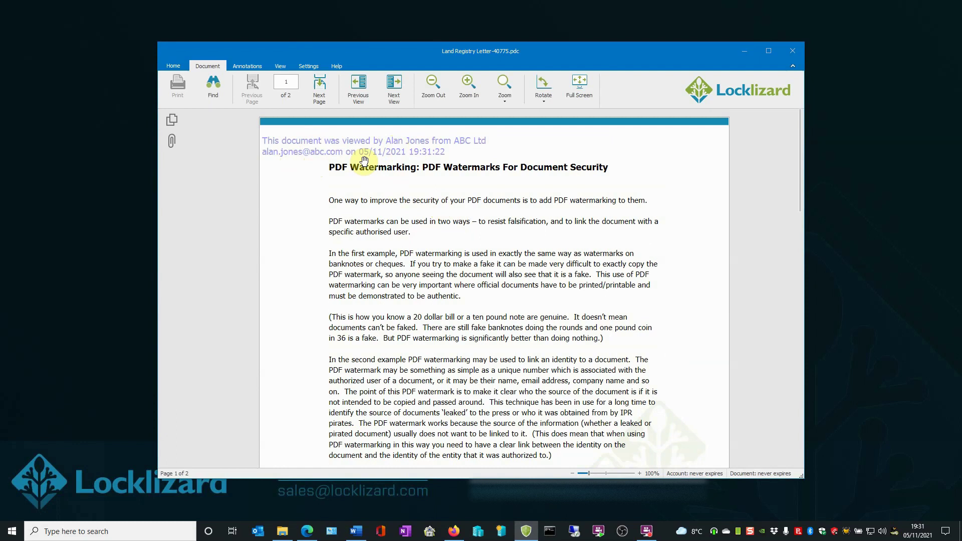
- Check the dynamic watermarks on both pages of the protected document, close it and minimize the folder window
{"action": "scroll", "coordinate": [566, 281], "scroll_direction": "down", "scroll_amount": 6}
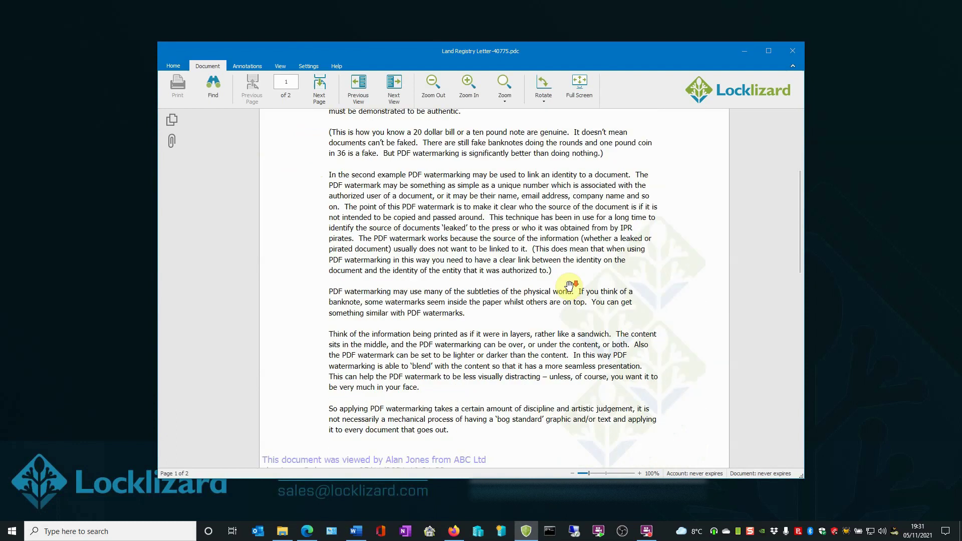
{"action": "scroll", "coordinate": [569, 287], "scroll_direction": "down", "scroll_amount": 8}
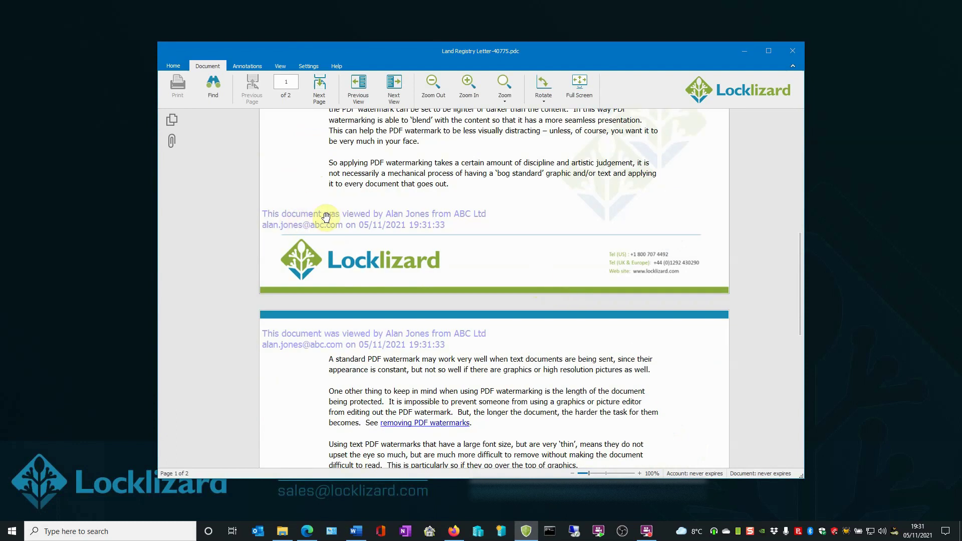
{"action": "scroll", "coordinate": [503, 278], "scroll_direction": "down", "scroll_amount": 10}
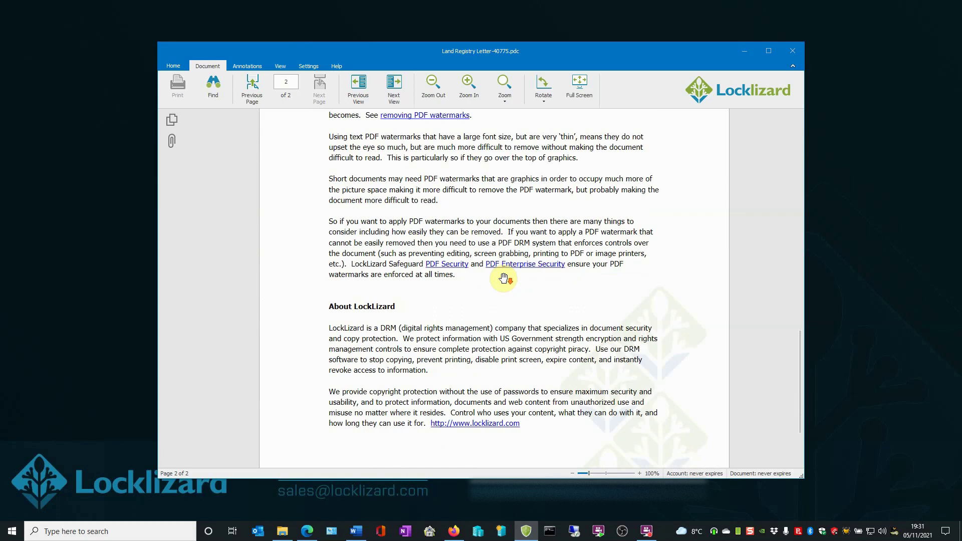
{"action": "scroll", "coordinate": [504, 278], "scroll_direction": "up", "scroll_amount": 15}
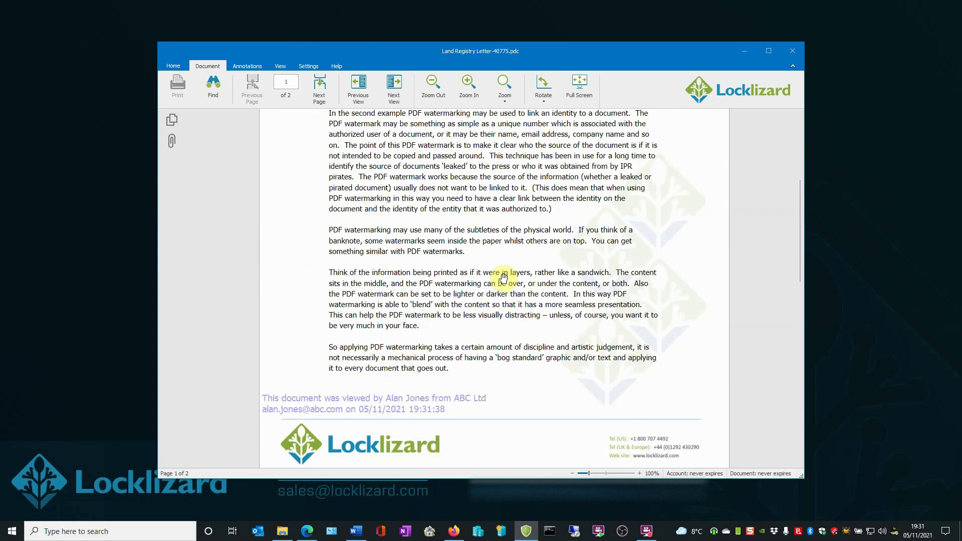
{"action": "scroll", "coordinate": [504, 279], "scroll_direction": "up", "scroll_amount": 8}
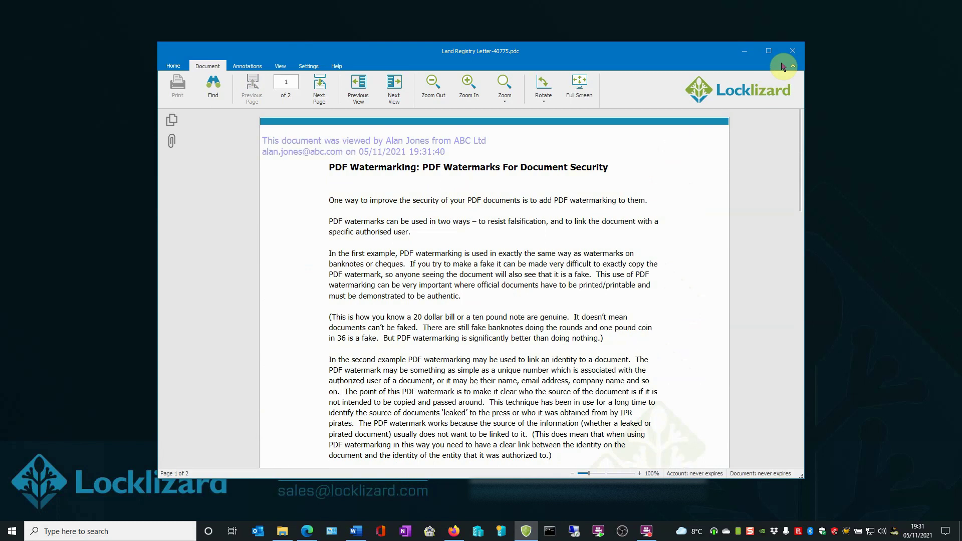
{"action": "left_click", "coordinate": [793, 50]}
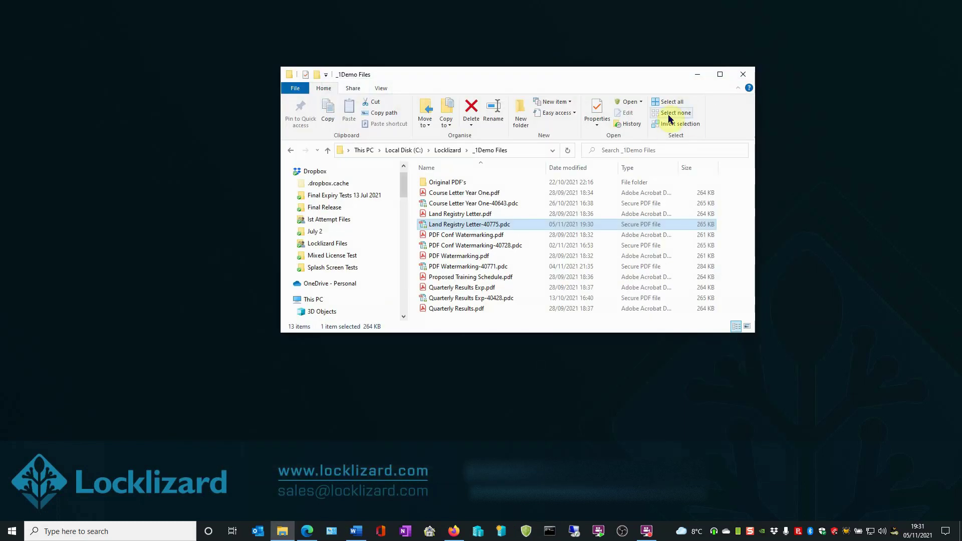
{"action": "left_click", "coordinate": [695, 76]}
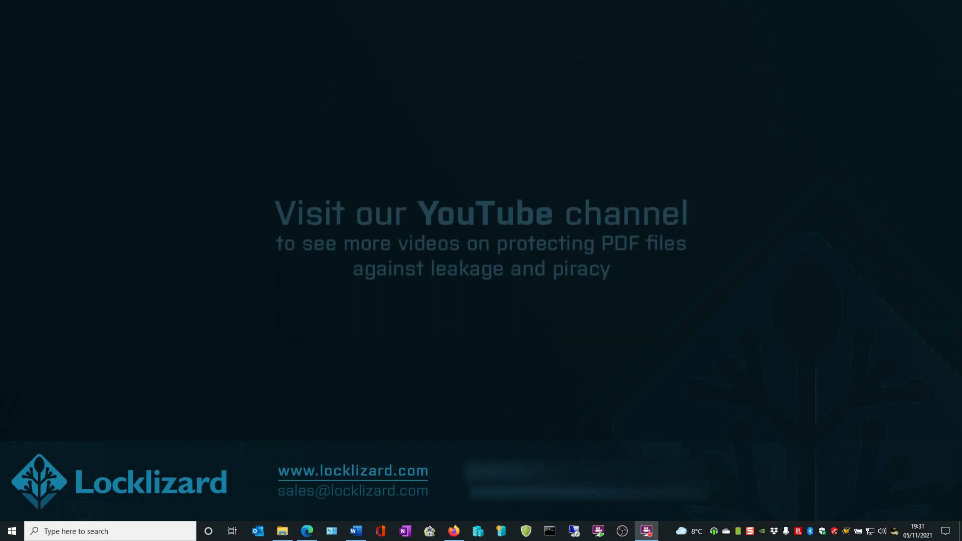